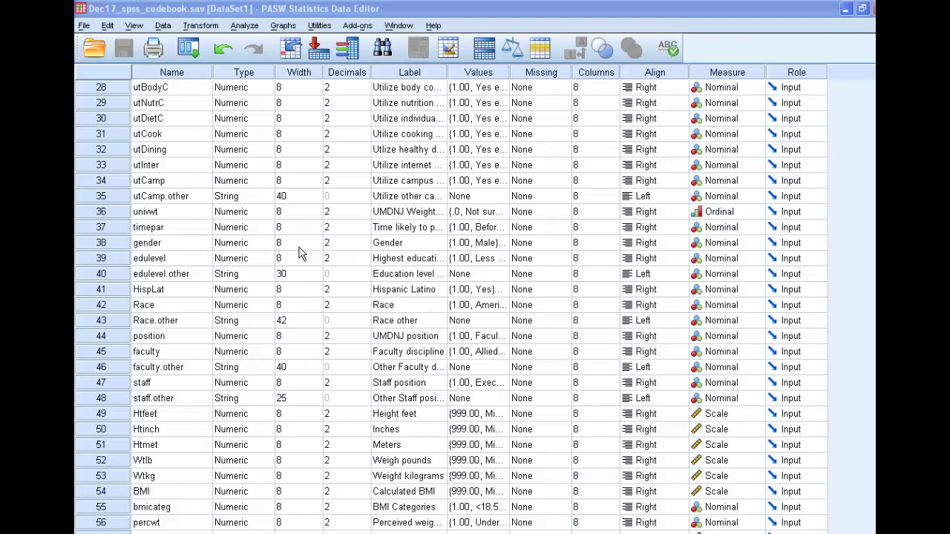
Open Compute Variable and enter computeBMI as the target variable name.
left_click(197, 26)
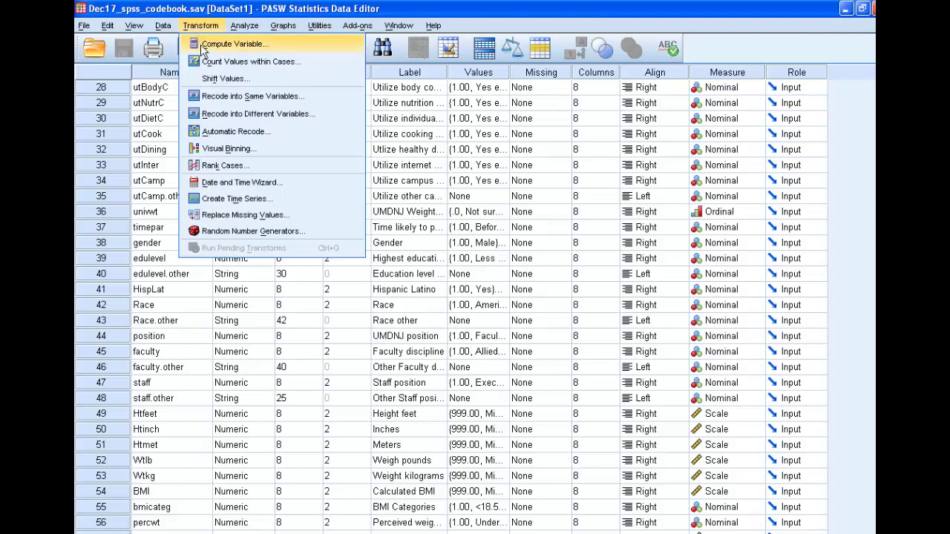
left_click(223, 44)
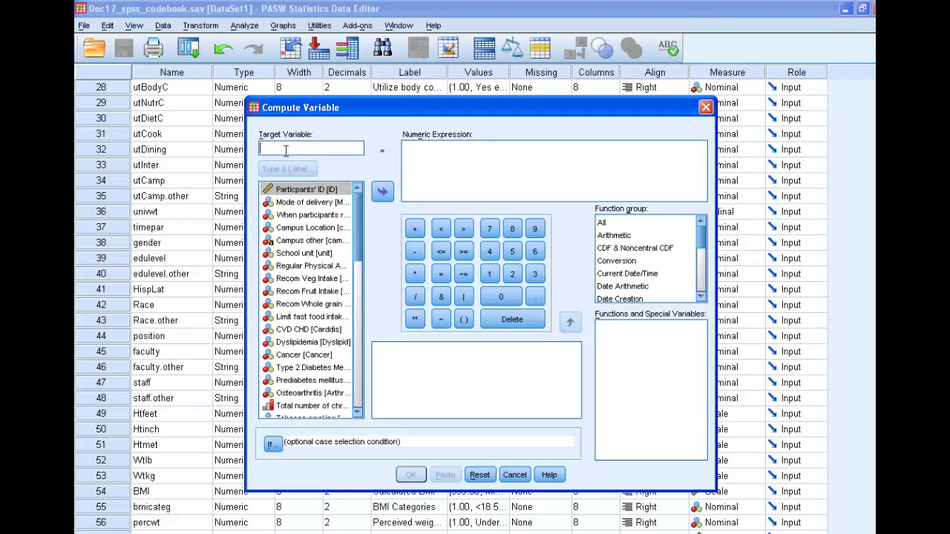
type("computeBMI")
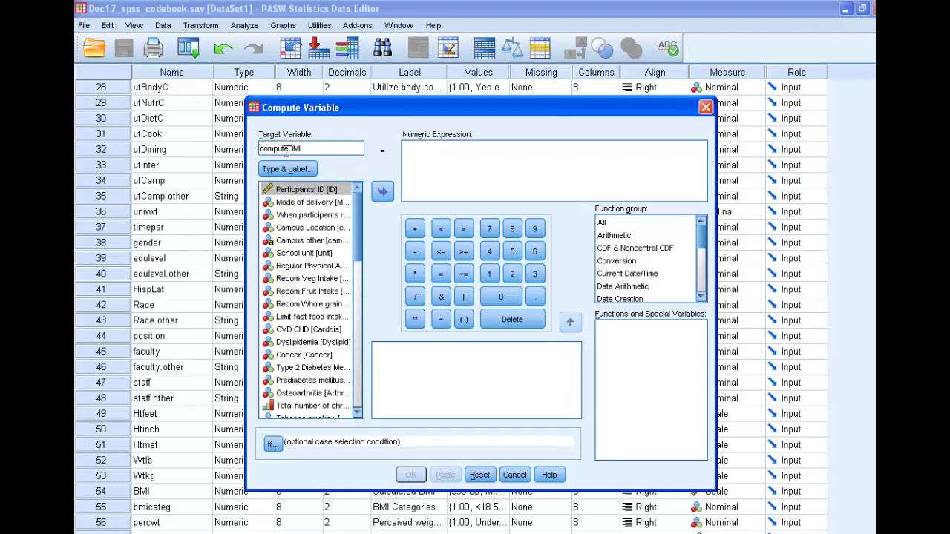
left_click(441, 168)
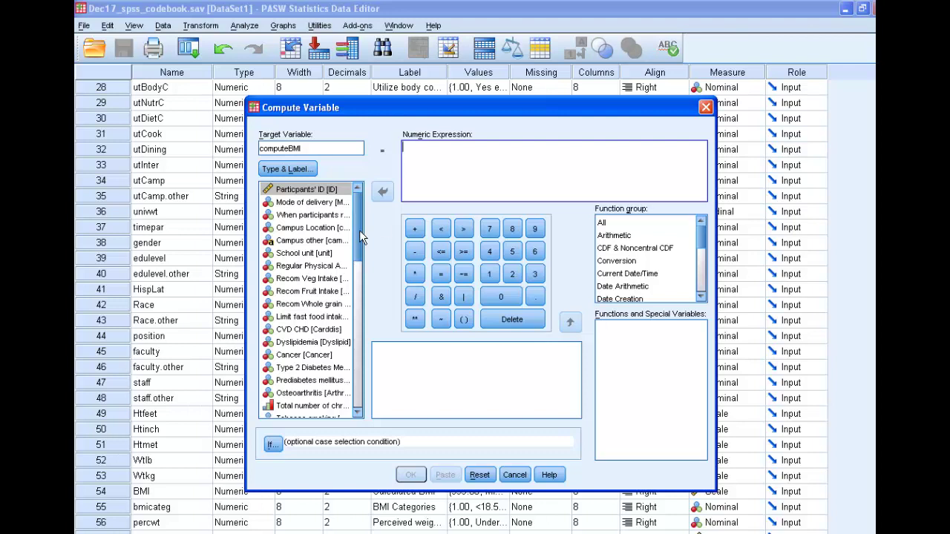
Build the numeric expression Wtkg/(Htmet*Htmet) for computeBMI and run the computation.
left_click_drag(357, 230, 347, 365)
left_click(304, 353)
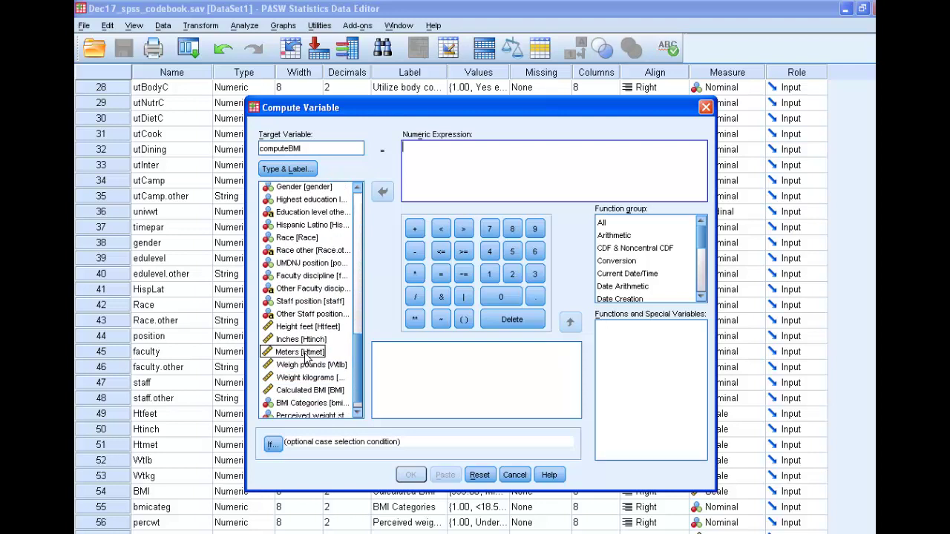
left_click(301, 364)
left_click(299, 378)
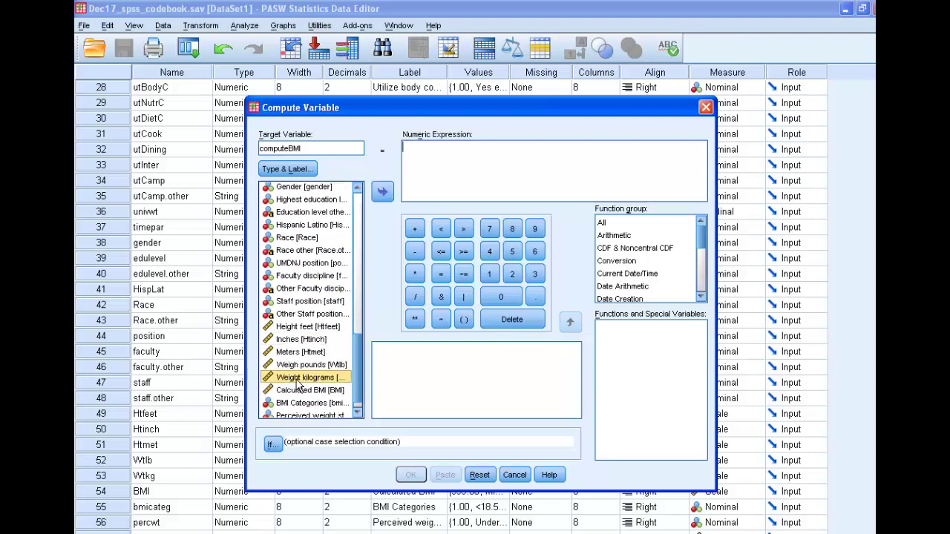
double_click(297, 380)
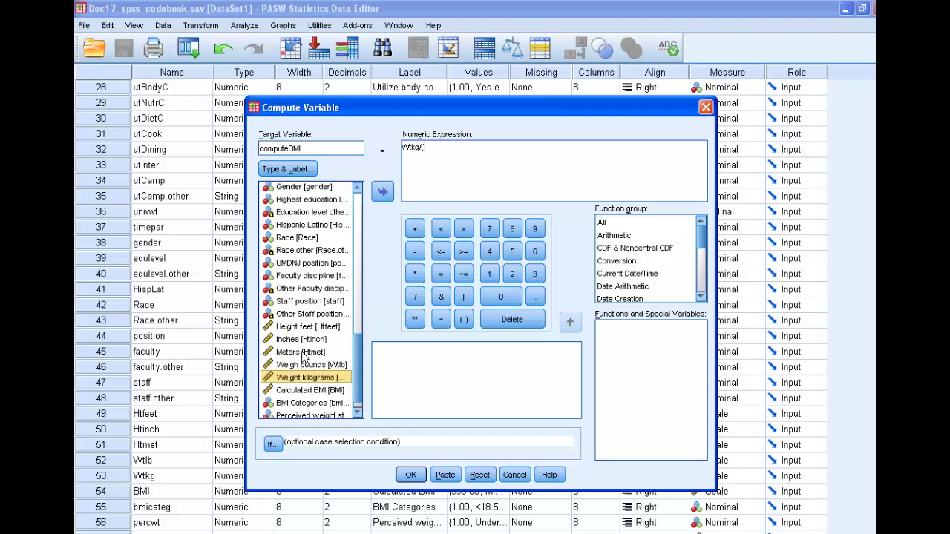
double_click(302, 354)
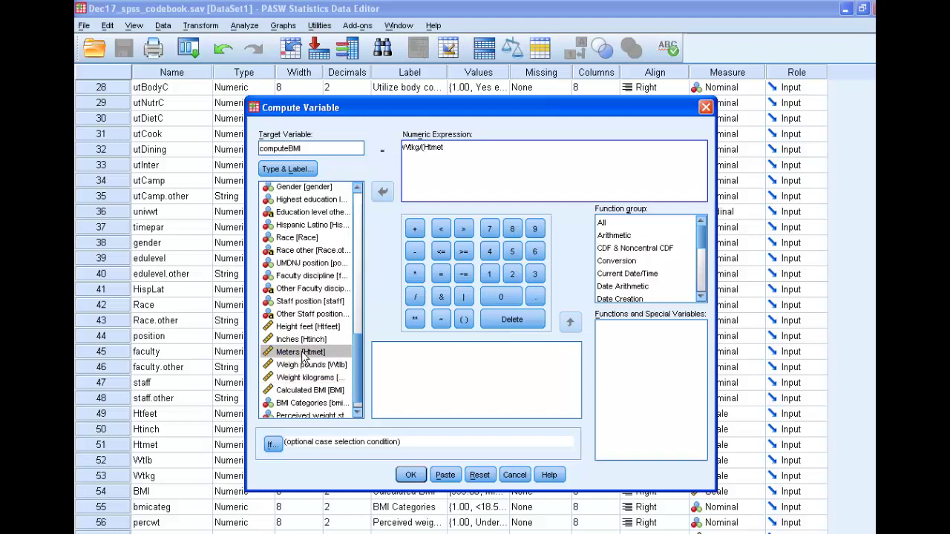
type("*")
double_click(302, 353)
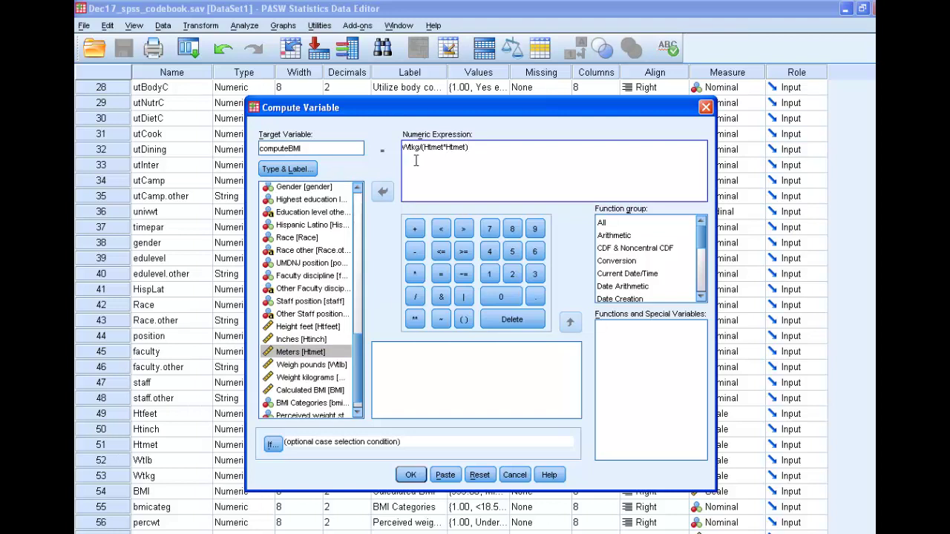
left_click(467, 158)
left_click(410, 475)
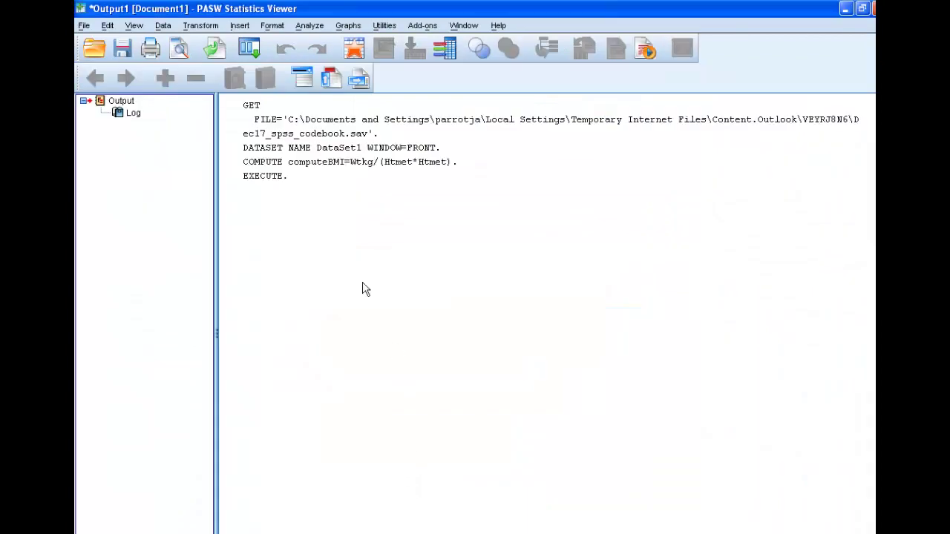
In Variable View, give computeBMI the label 'Calculated BMI'.
key("alt+Tab")
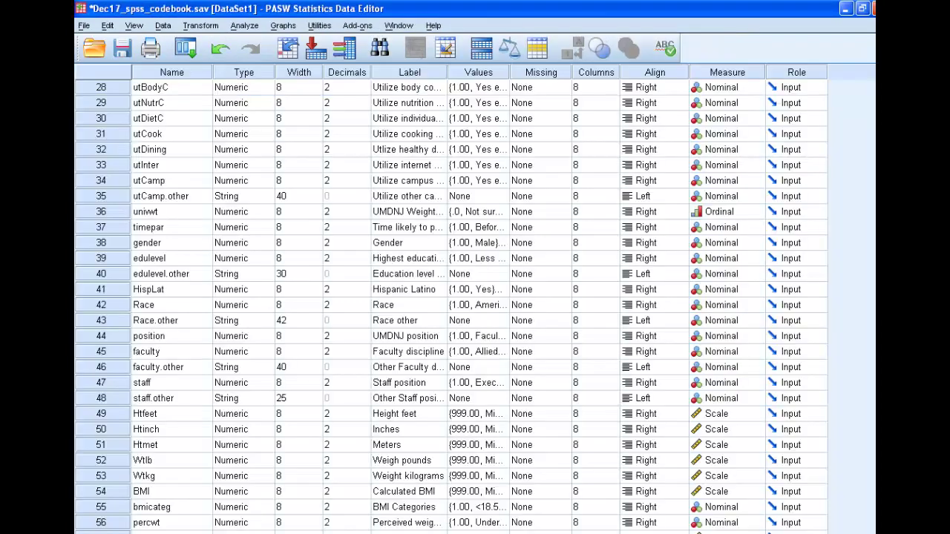
scroll(322, 393, "down", 6)
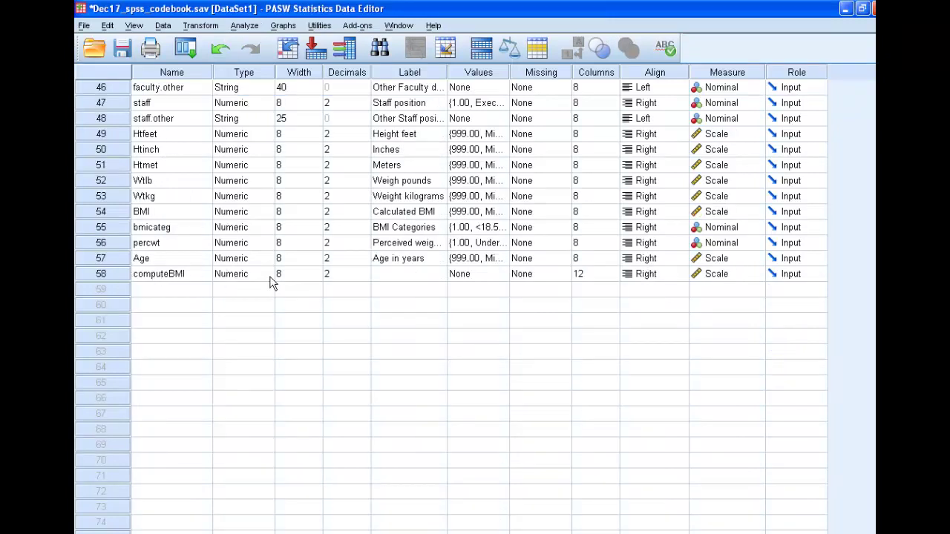
left_click(428, 277)
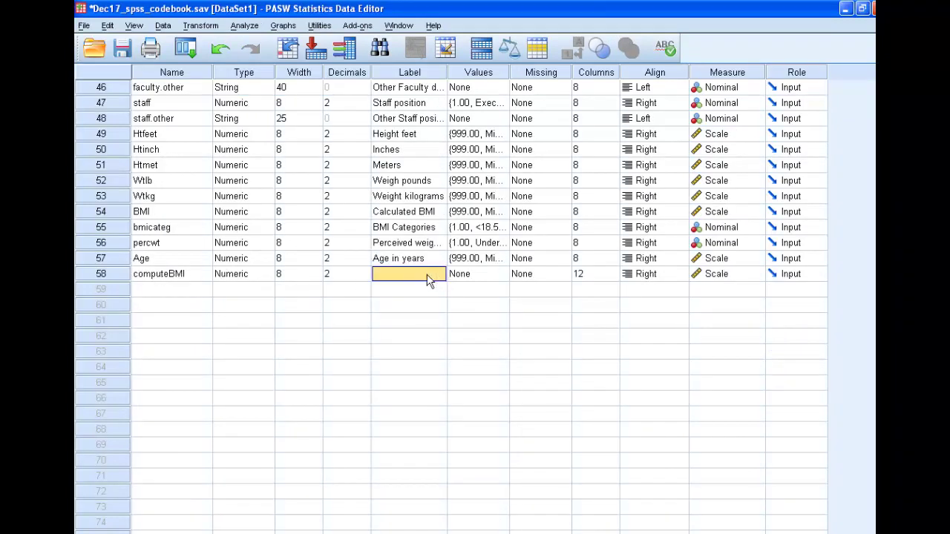
type("Cal")
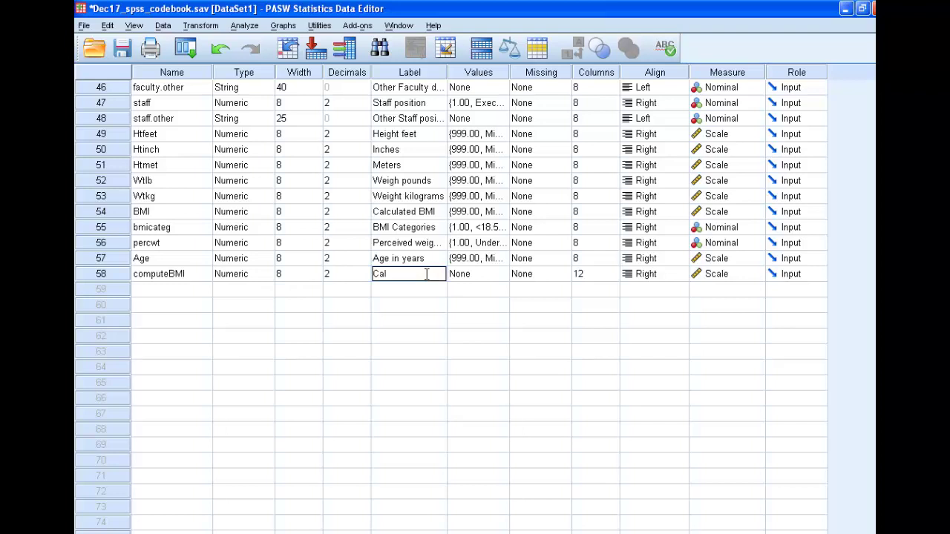
type("culated BMI")
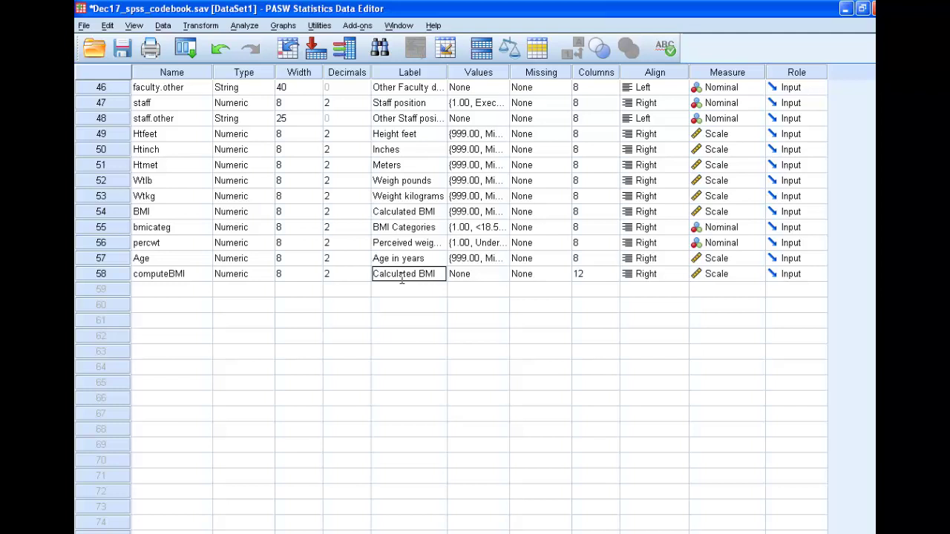
Start a Frequencies analysis by mistake and cancel it.
left_click(252, 27)
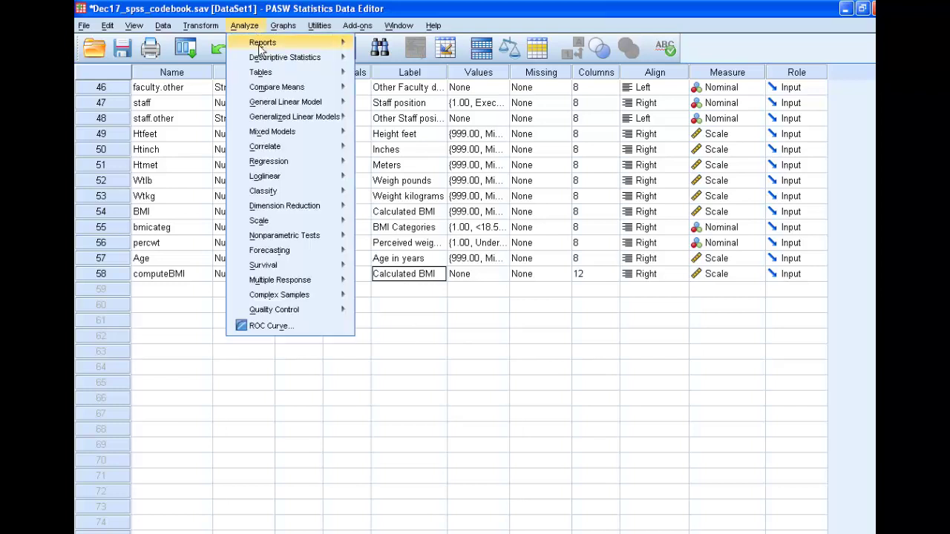
mouse_move(267, 60)
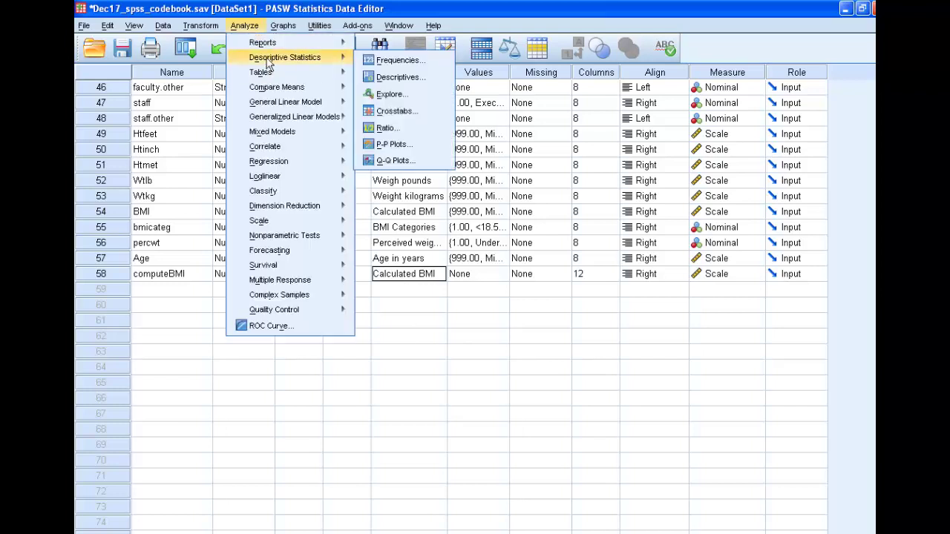
left_click(388, 61)
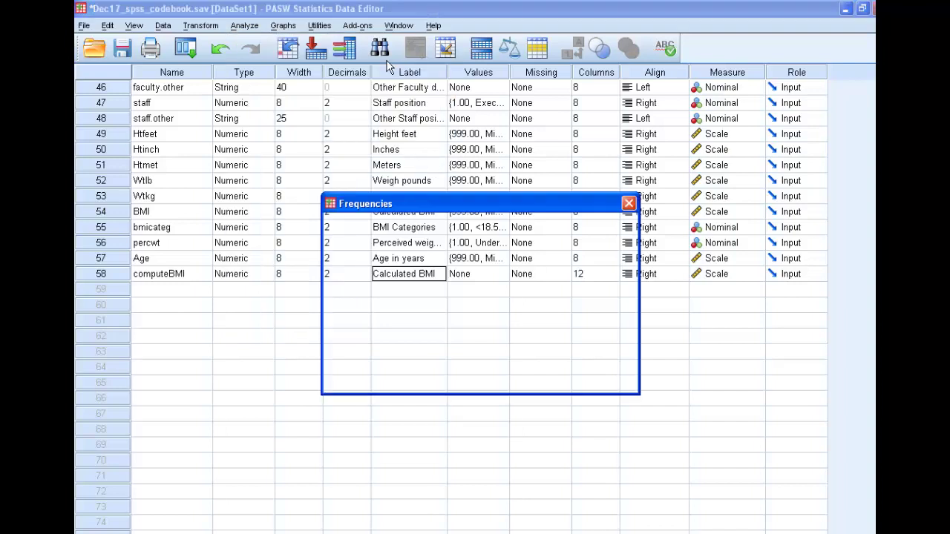
left_click_drag(430, 256, 431, 333)
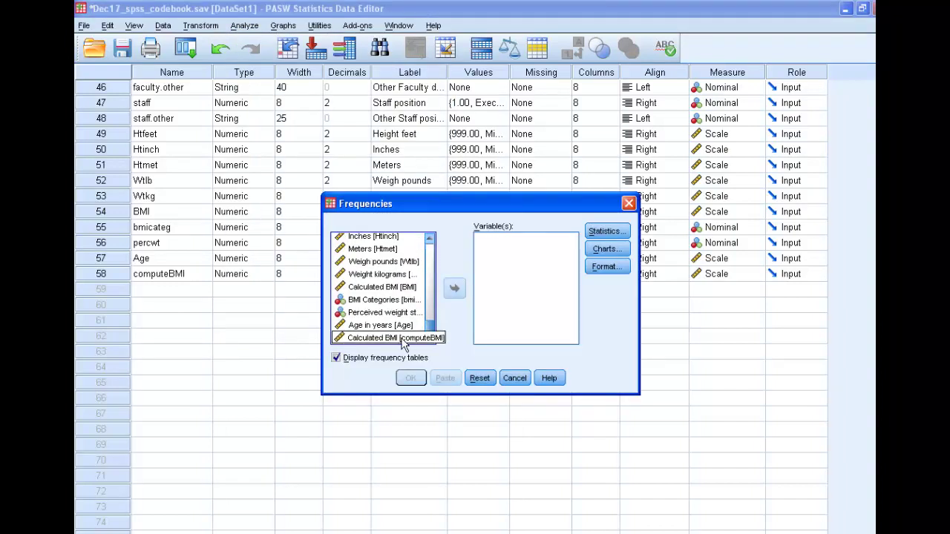
left_click(509, 376)
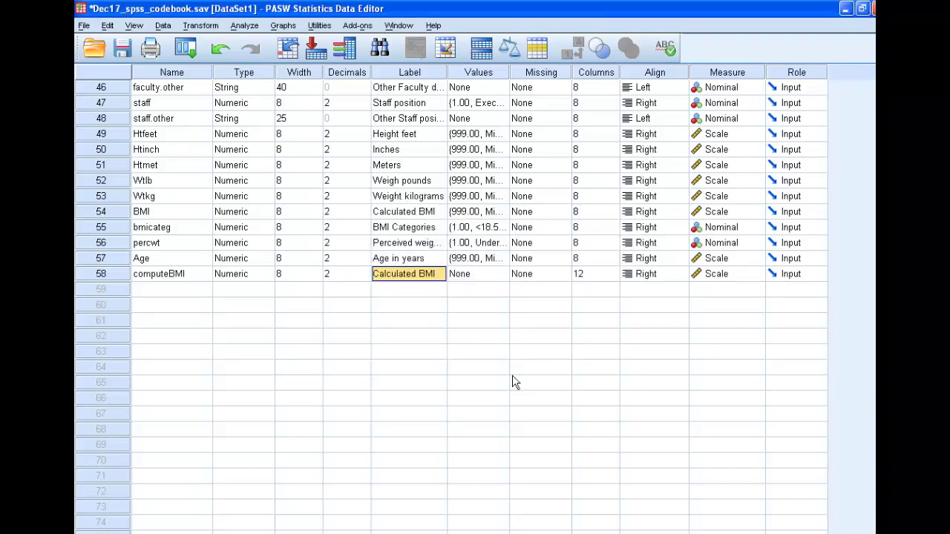
Open Explore and put computed BMI in the Dependent List.
left_click(253, 27)
mouse_move(334, 64)
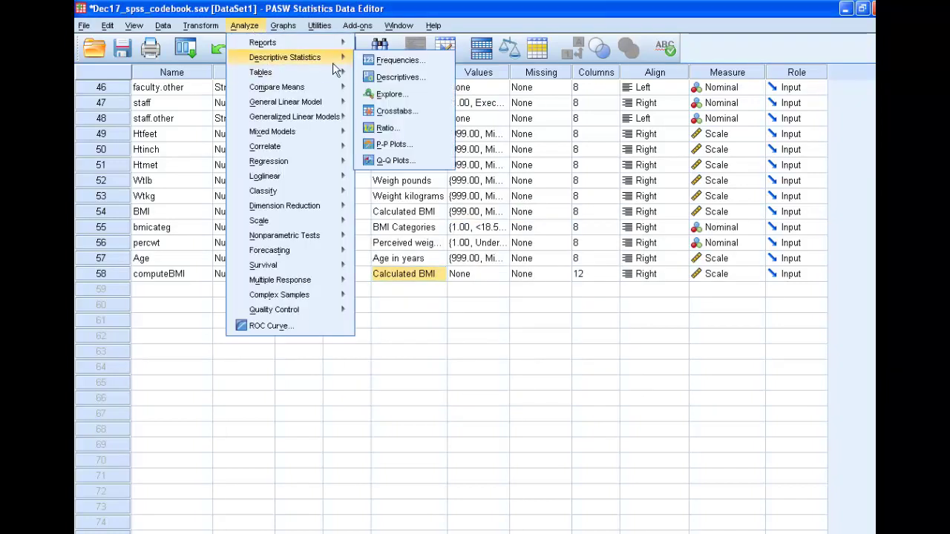
left_click(390, 95)
left_click_drag(428, 245, 428, 318)
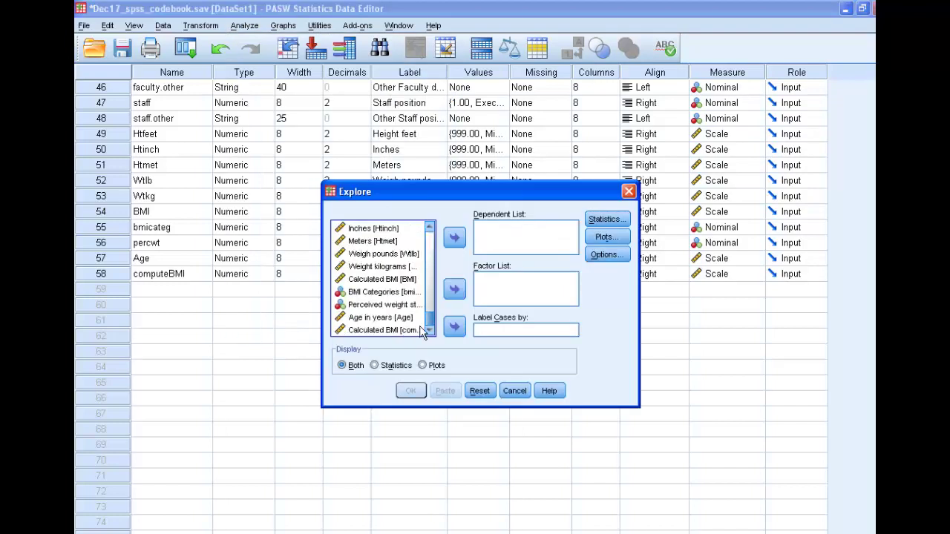
left_click(404, 331)
left_click(454, 238)
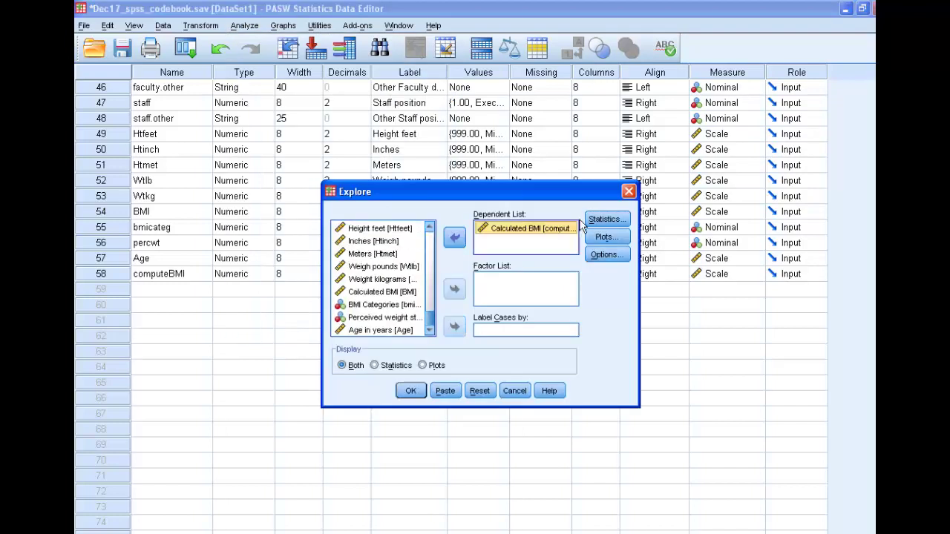
Add outliers, a histogram and normality plots without stem-and-leaf, then run Explore.
left_click(607, 221)
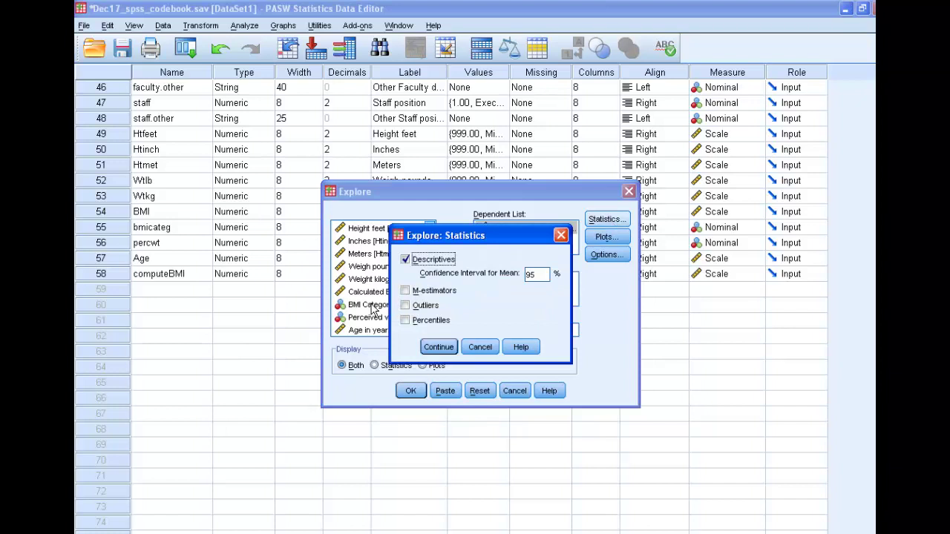
left_click(405, 305)
left_click(439, 346)
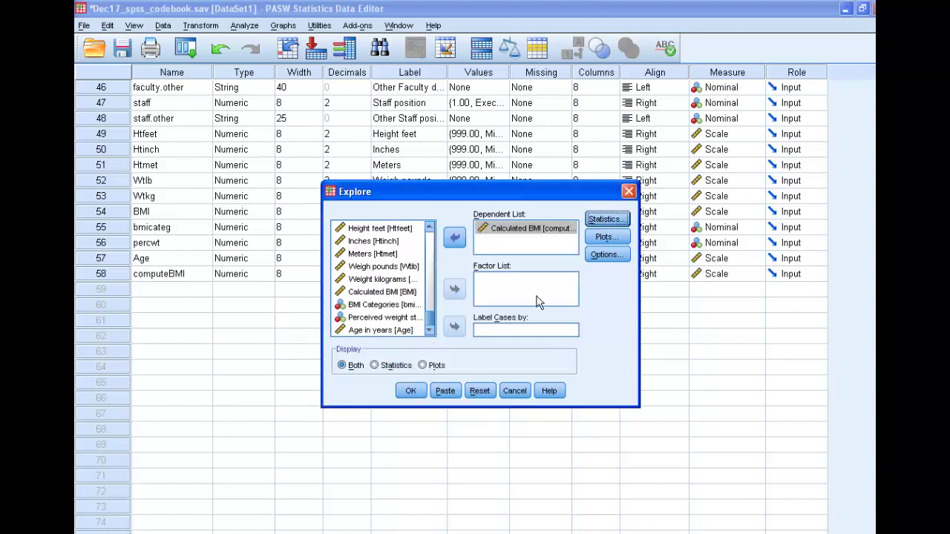
left_click(604, 237)
left_click(507, 246)
left_click(508, 231)
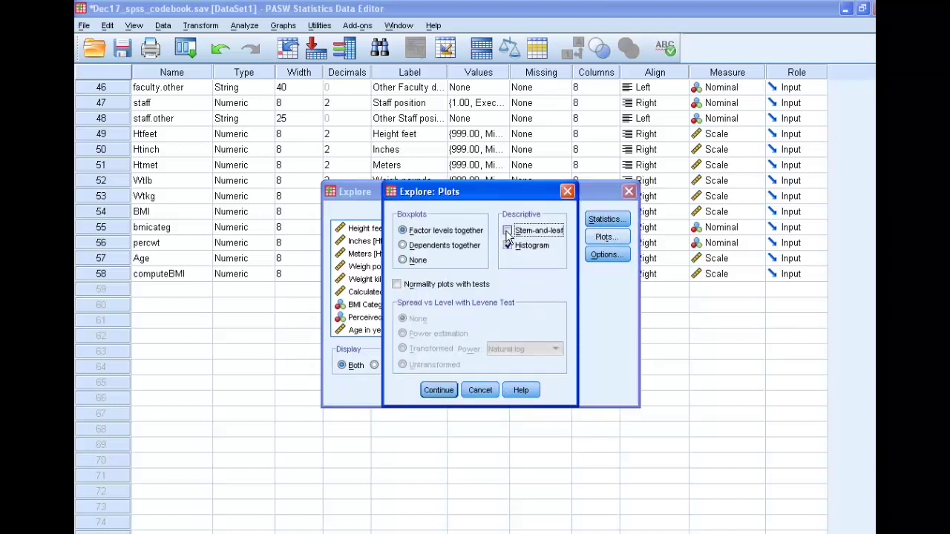
left_click(398, 285)
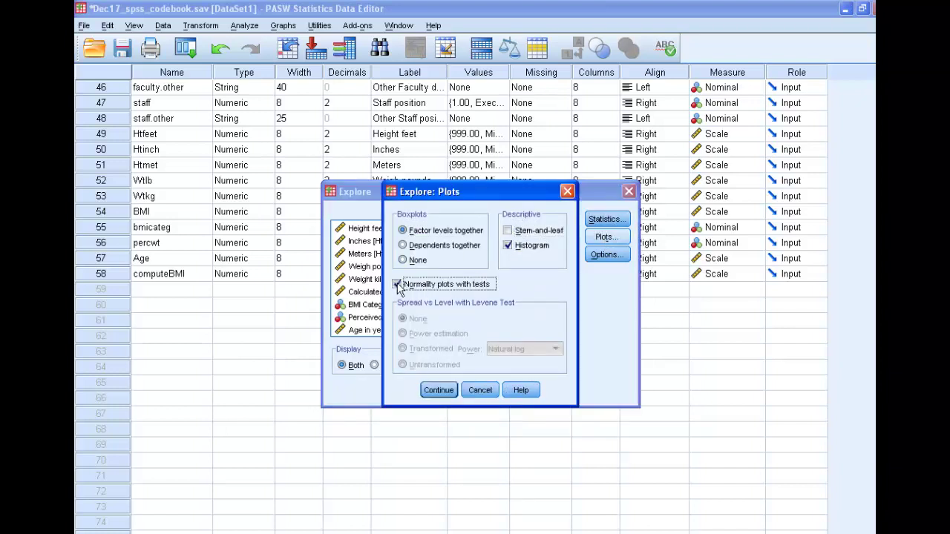
left_click(437, 389)
left_click(411, 391)
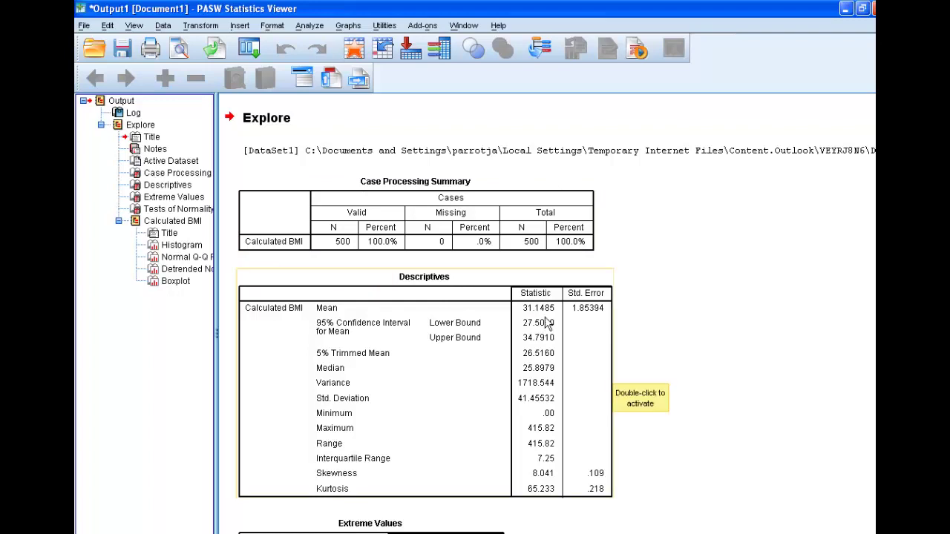
Scroll through the BMI descriptives, extreme values up to 415.82, normality tests and histogram.
scroll(548, 323, "down", 3)
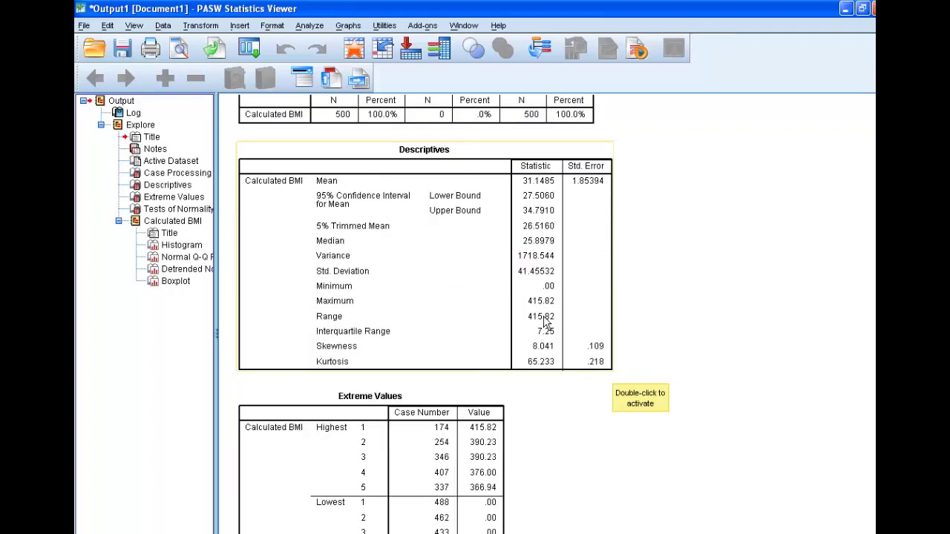
scroll(435, 272, "down", 3)
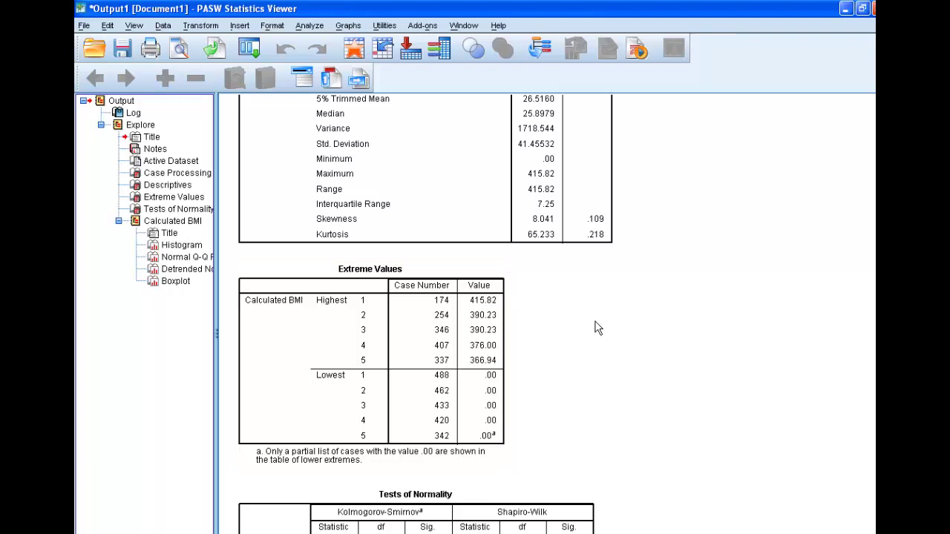
scroll(601, 328, "down", 4)
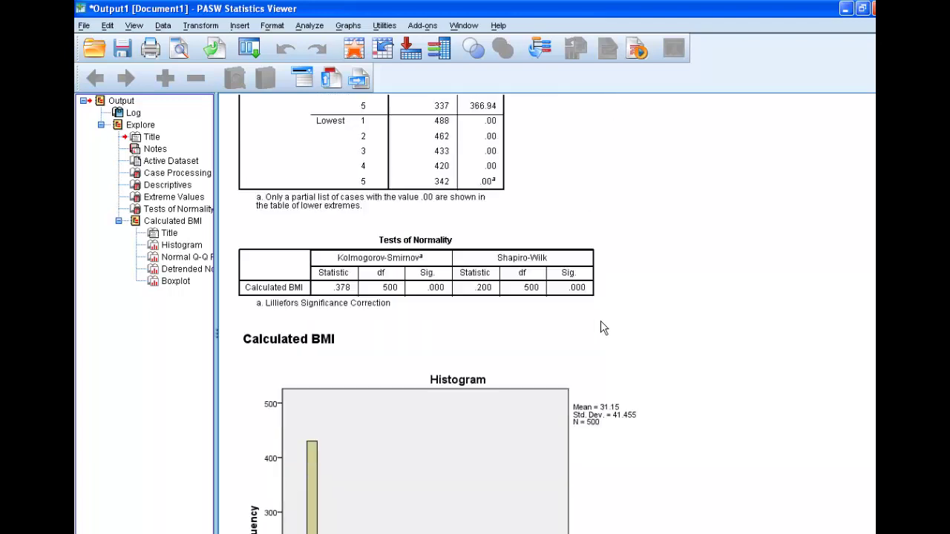
scroll(602, 328, "down", 4)
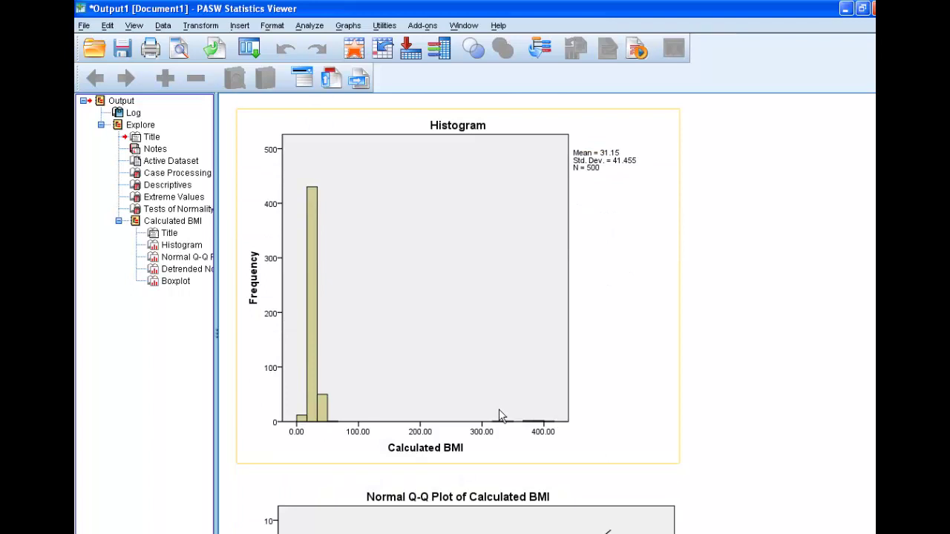
scroll(604, 404, "up", 5)
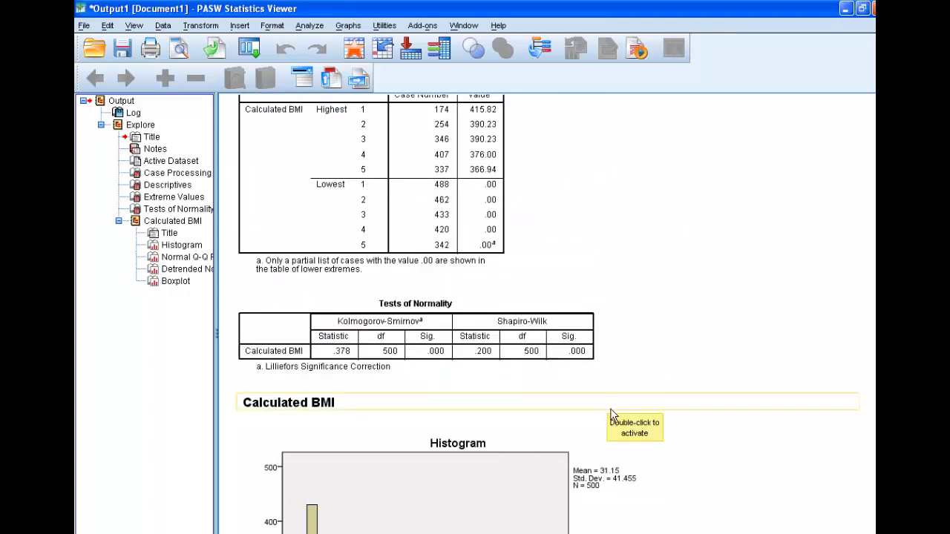
scroll(609, 414, "down", 5)
scroll(611, 418, "up", 7)
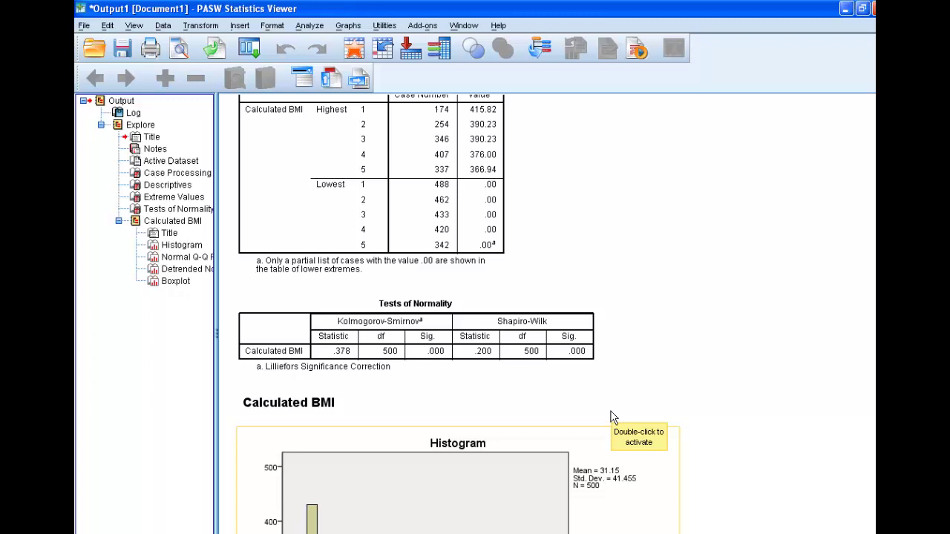
scroll(490, 509, "down", 1)
scroll(446, 501, "down", 3)
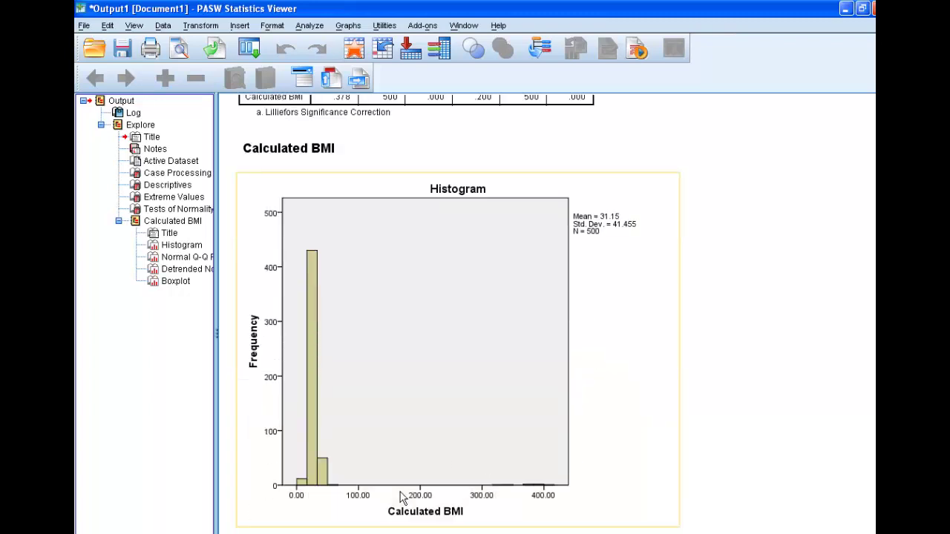
scroll(700, 384, "up", 5)
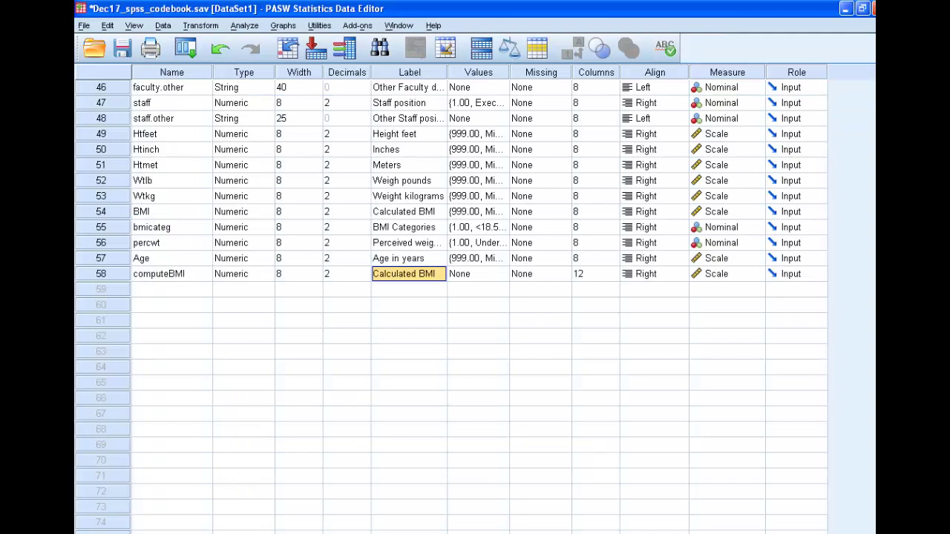
Scroll the Variable View to locate the Htinch variable's Missing cell.
scroll(509, 329, "up", 10)
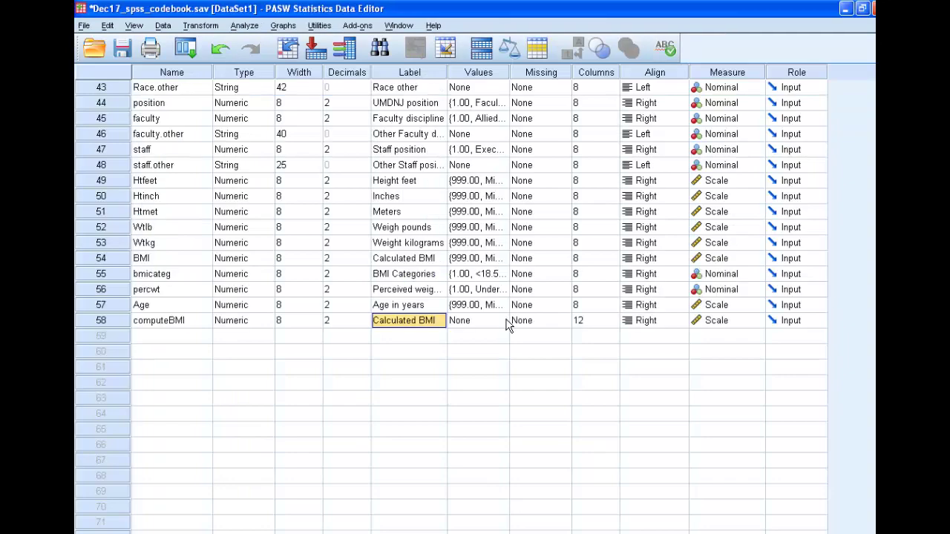
scroll(389, 310, "up", 1)
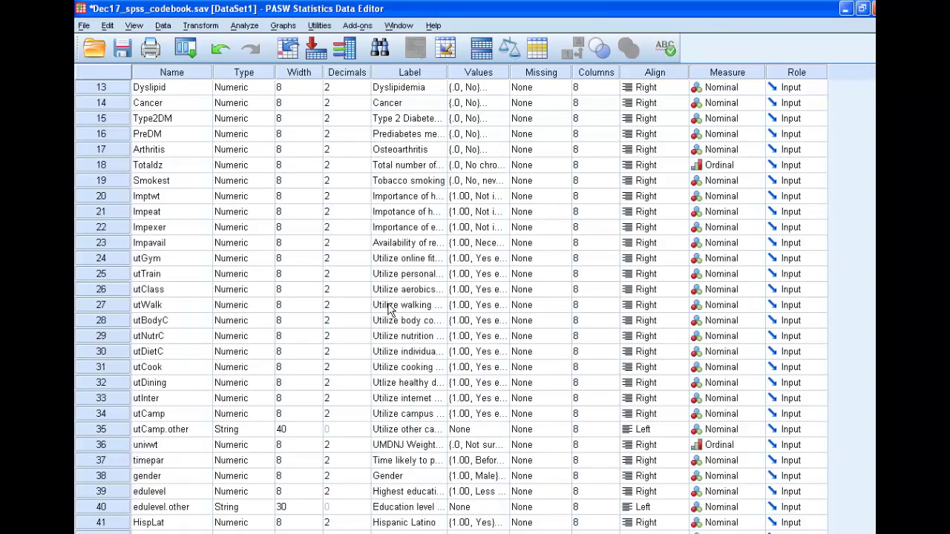
scroll(389, 310, "down", 1)
scroll(389, 310, "up", 2)
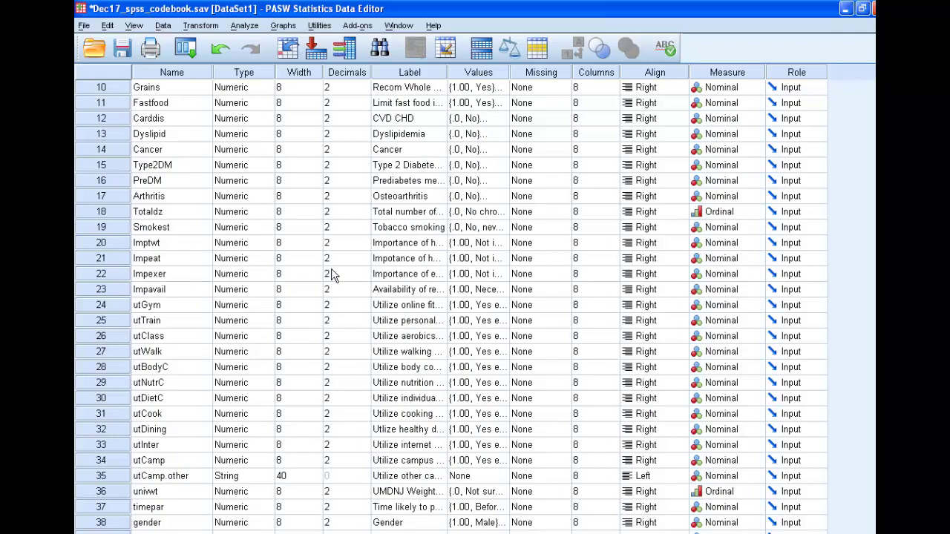
scroll(329, 272, "up", 3)
scroll(371, 256, "down", 5)
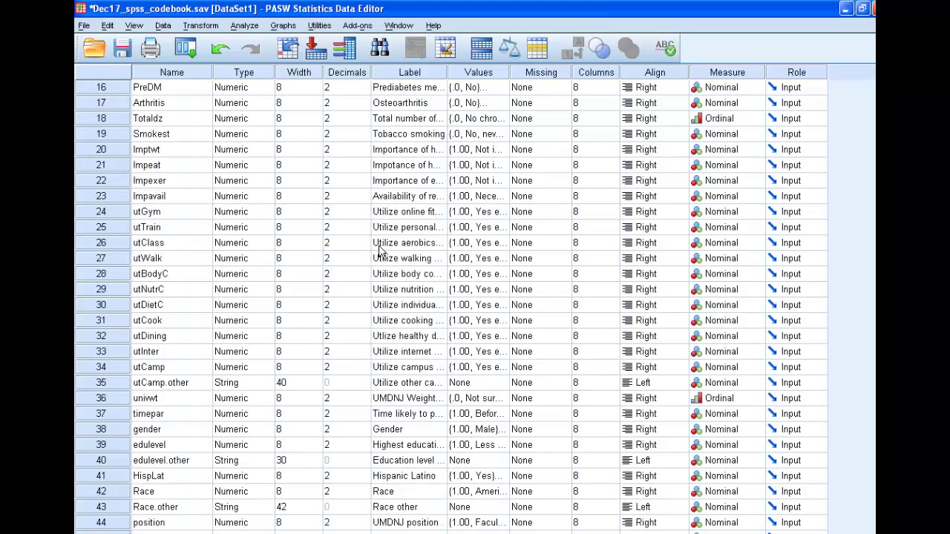
scroll(451, 438, "down", 1)
scroll(449, 438, "down", 3)
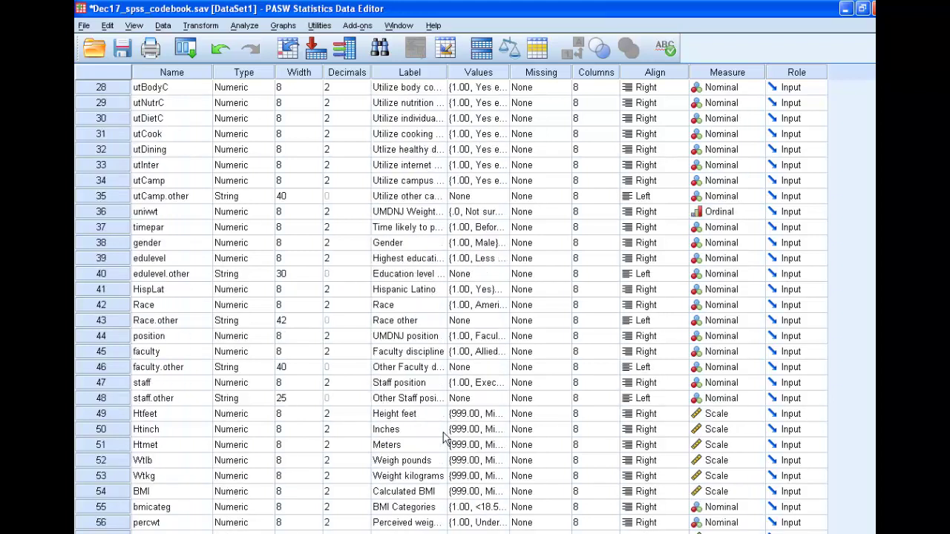
scroll(443, 437, "down", 2)
scroll(444, 438, "up", 1)
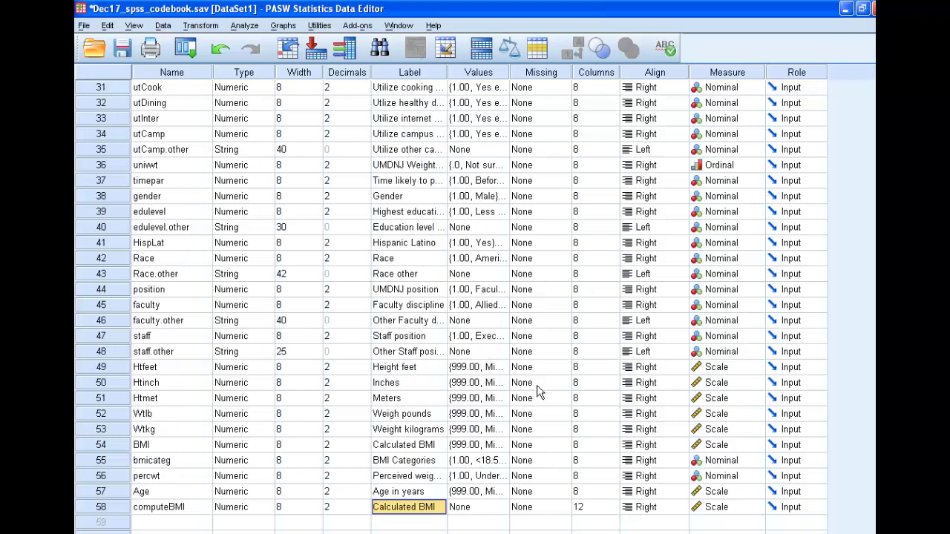
Define 999 as a discrete missing value for Htinch.
left_click(567, 382)
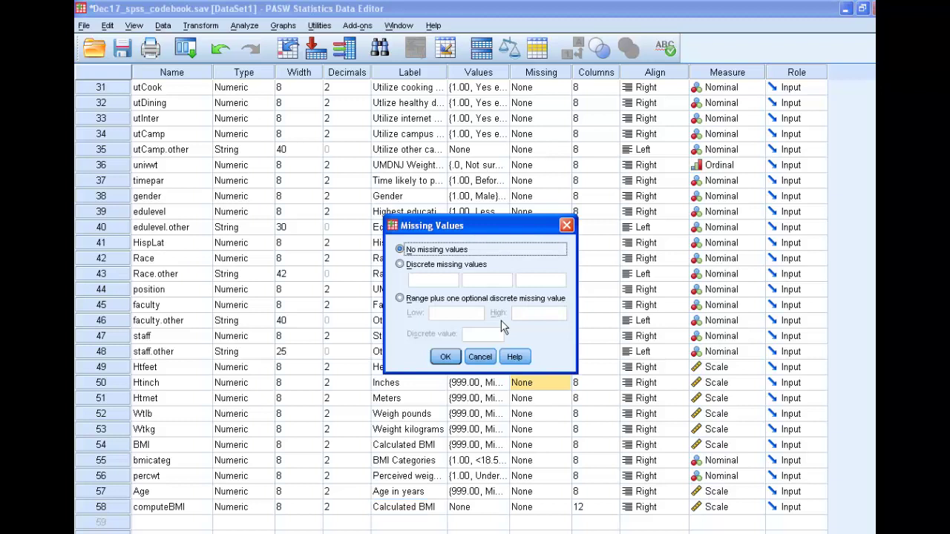
left_click(400, 264)
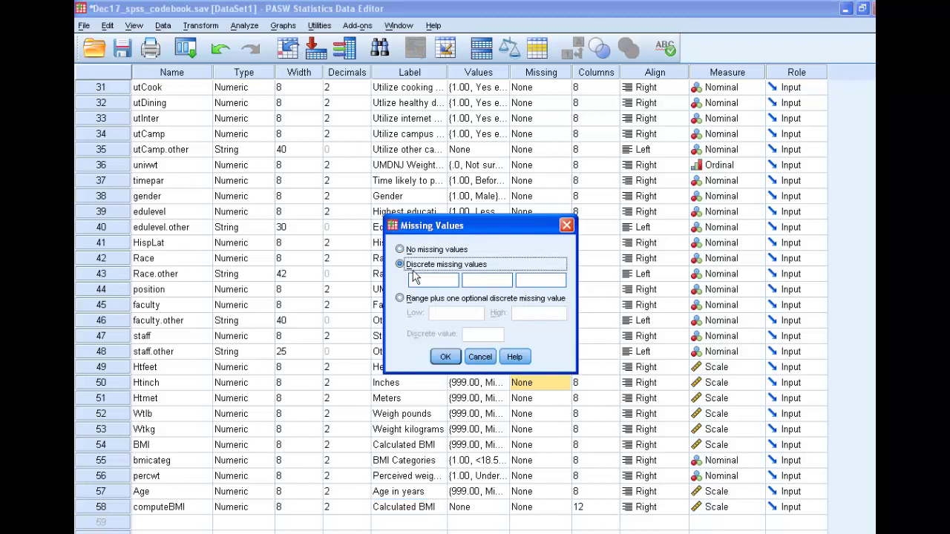
left_click(424, 278)
type("9")
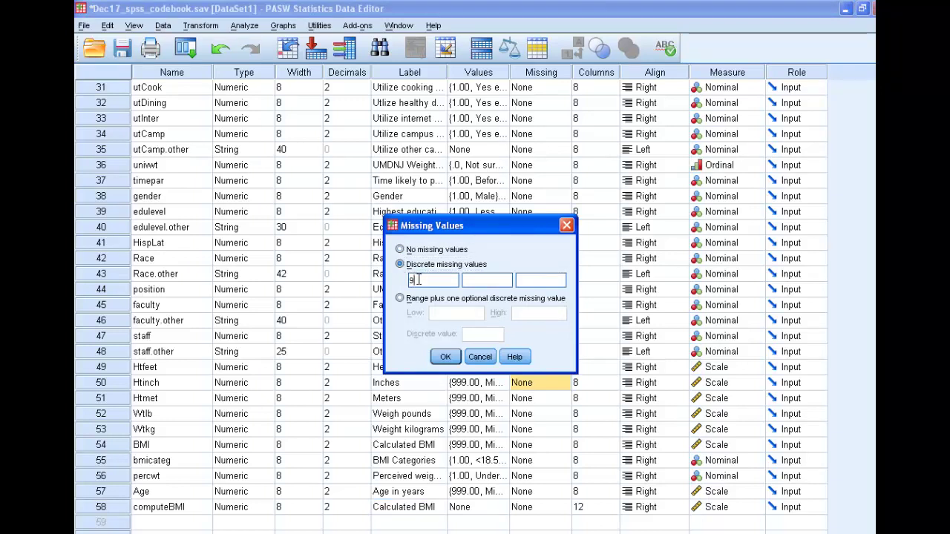
type("99")
left_click(445, 357)
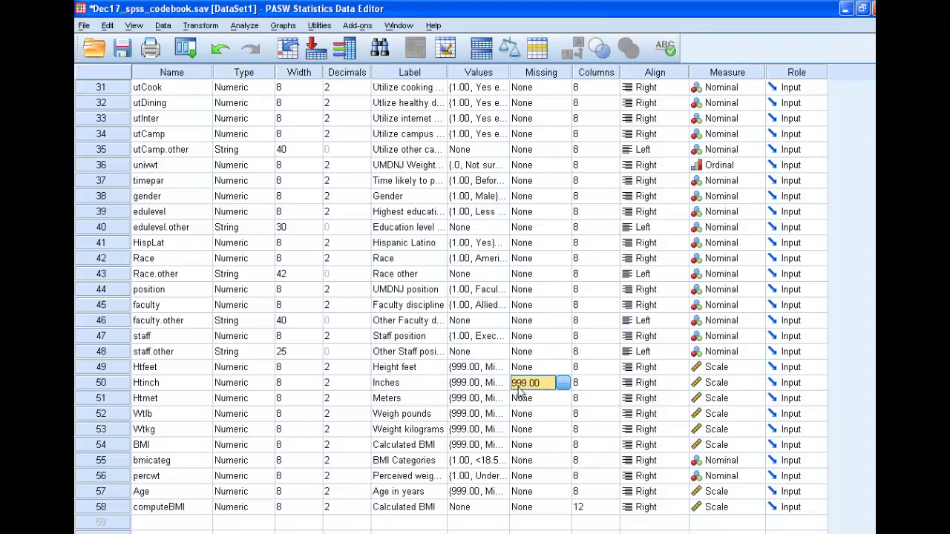
Paste the 999 missing-value setting onto Htmet, Wtlb, Wtkg and BMI.
key("Return")
type("999.00")
left_click(558, 410)
type("999.00")
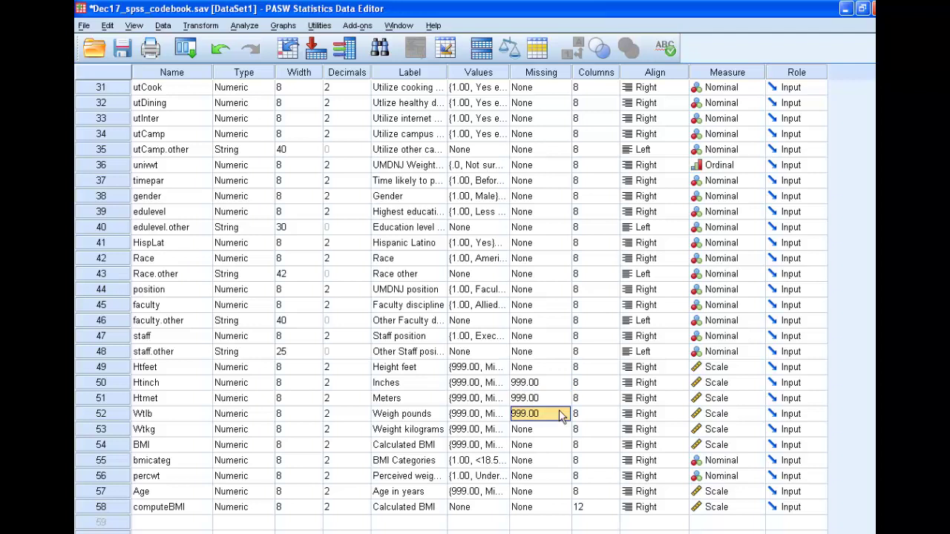
key("Return")
type("999.00")
key("Return")
type("999.00")
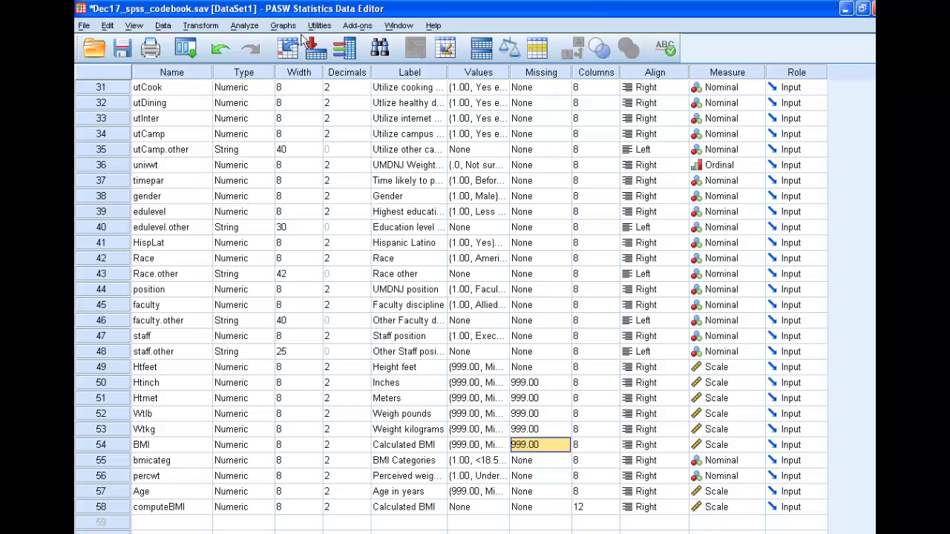
Rerun Compute Variable with computeBMI = Wtkg/(Htmet*Htmet), overwriting the existing variable.
left_click(190, 26)
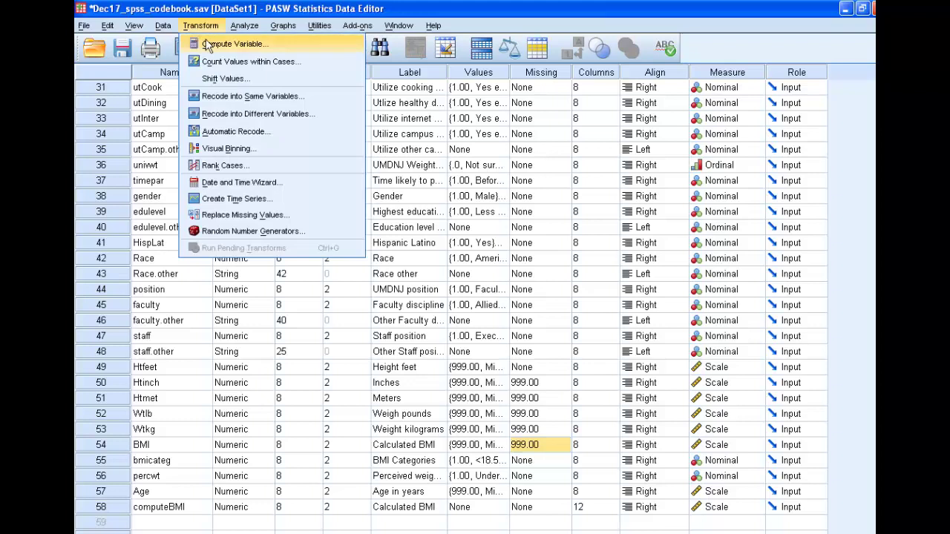
left_click(213, 45)
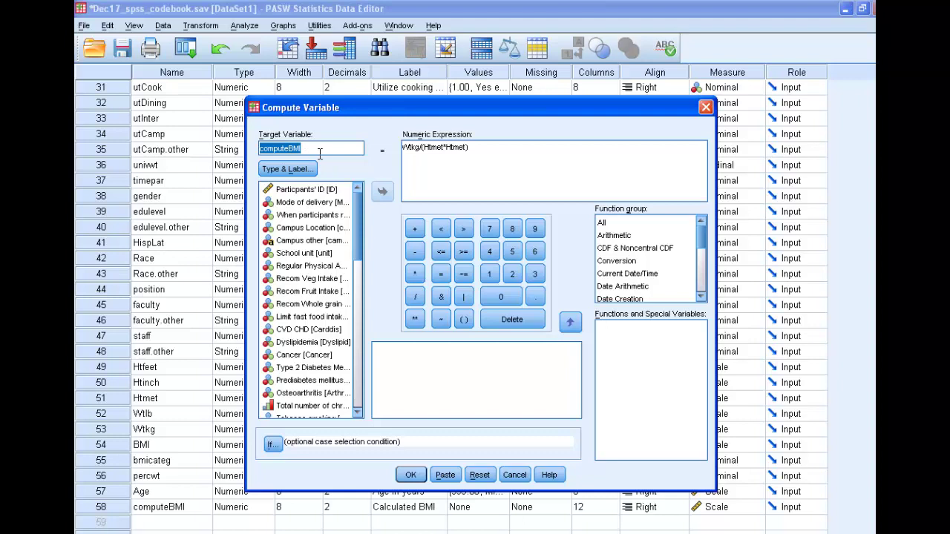
left_click(410, 475)
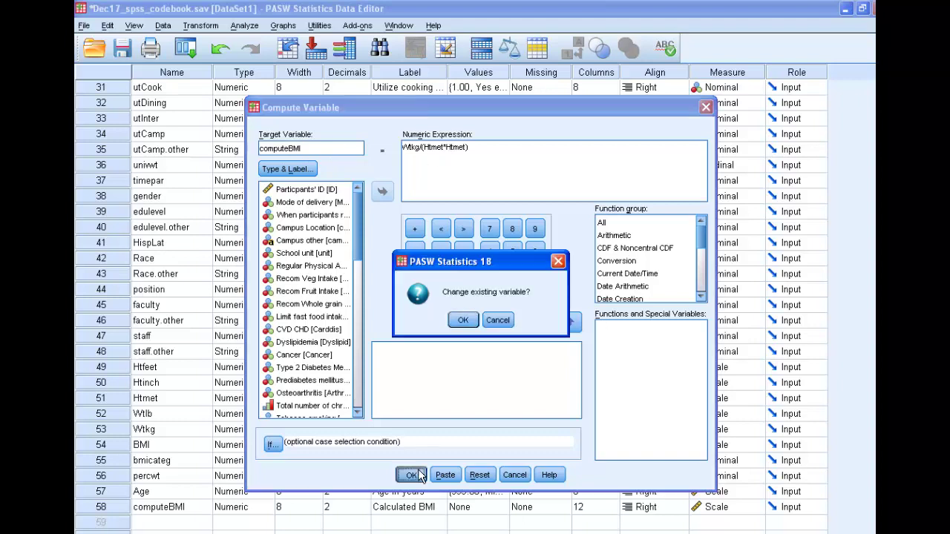
left_click(462, 320)
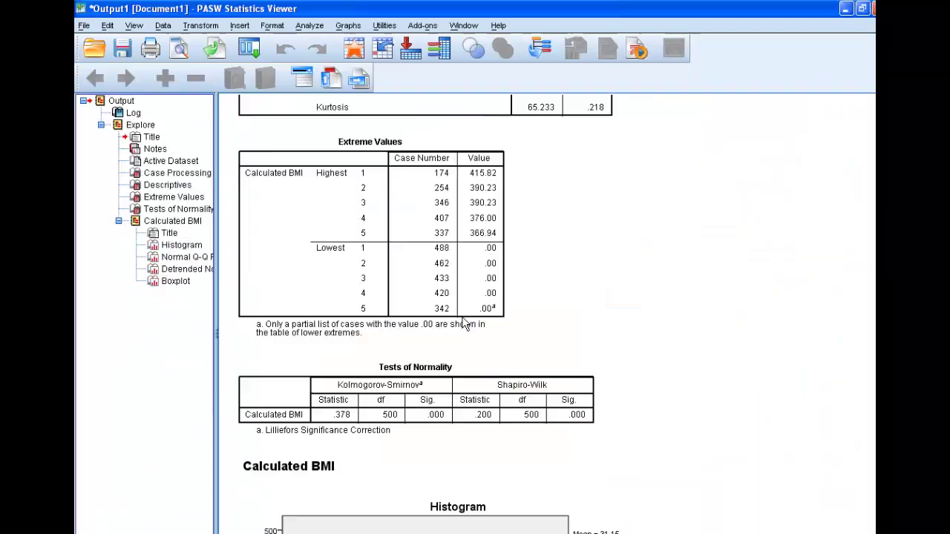
Rerun Explore on Calculated BMI with the previous settings, now giving 482 valid cases.
left_click(309, 25)
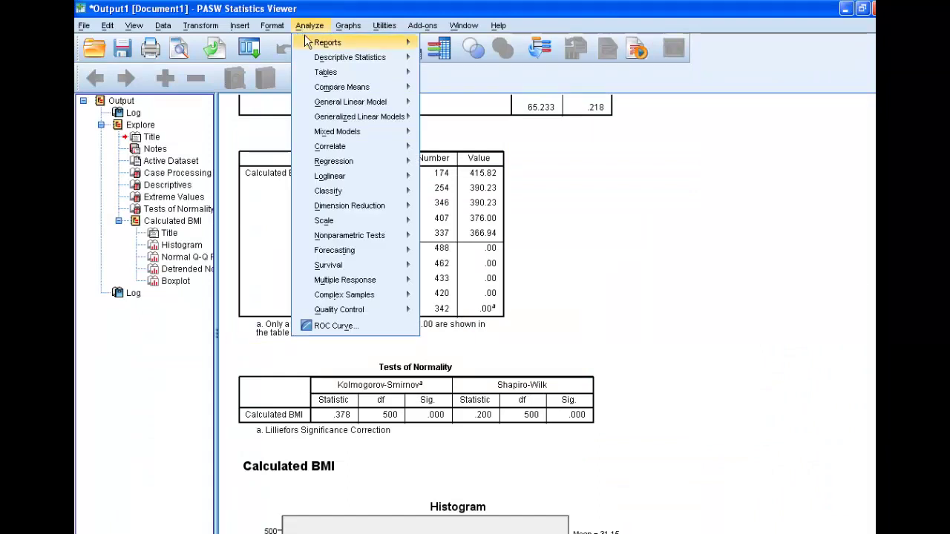
mouse_move(378, 65)
left_click(458, 94)
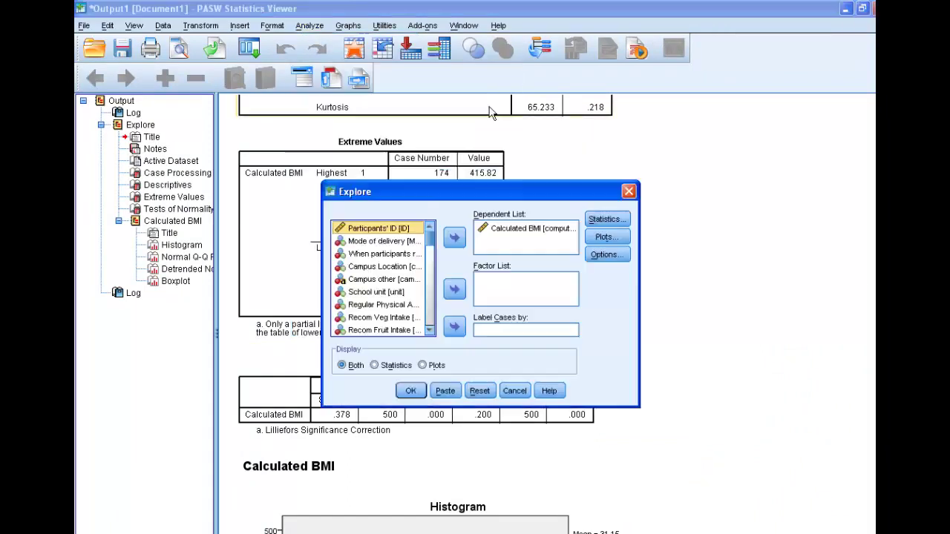
left_click(410, 390)
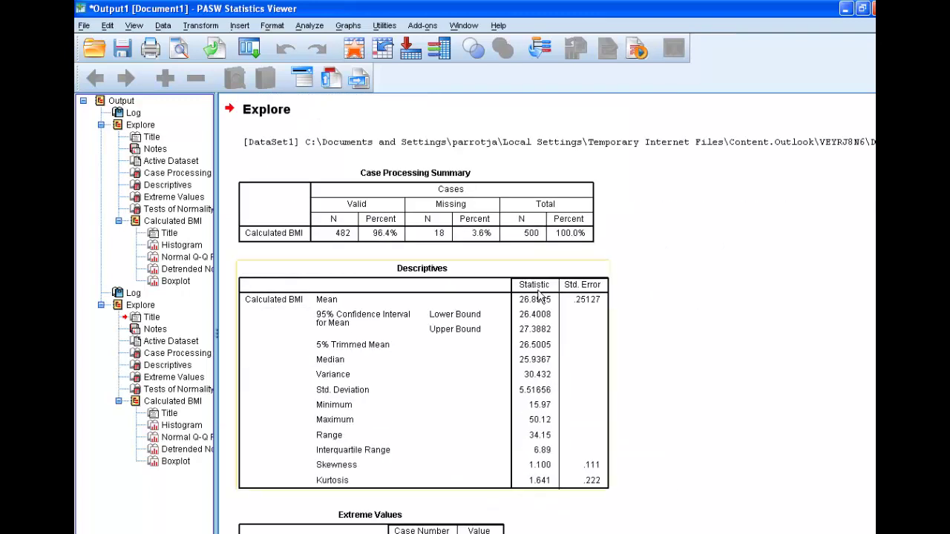
left_click(411, 267)
left_click(683, 299)
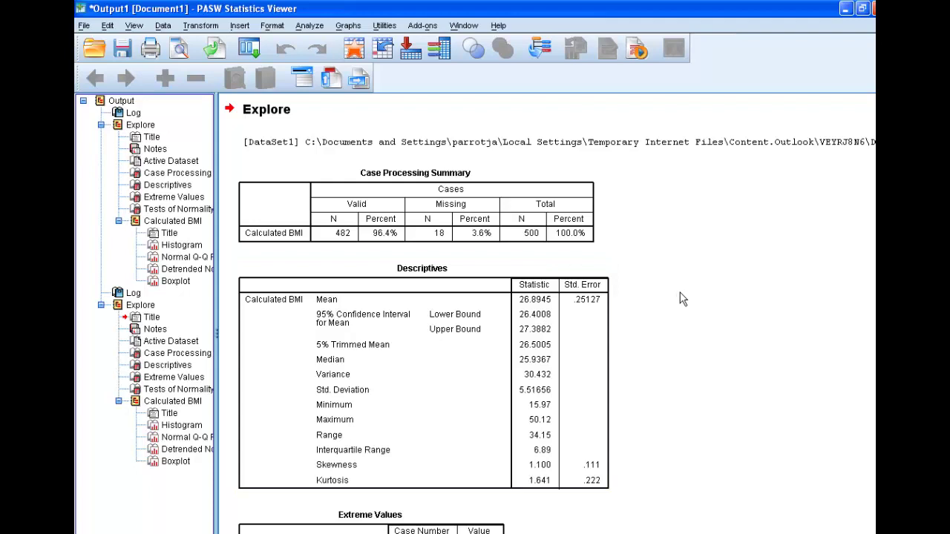
scroll(681, 298, "down", 3)
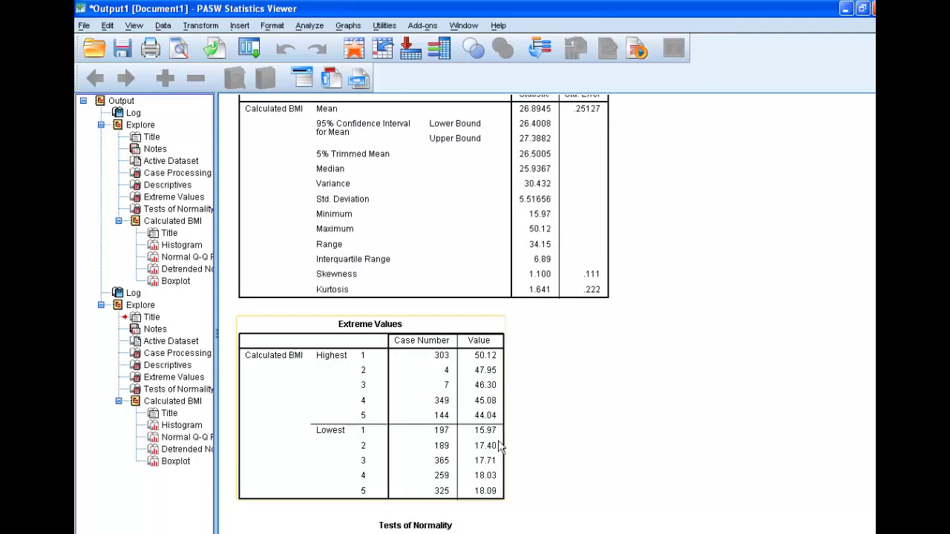
scroll(632, 414, "down", 1)
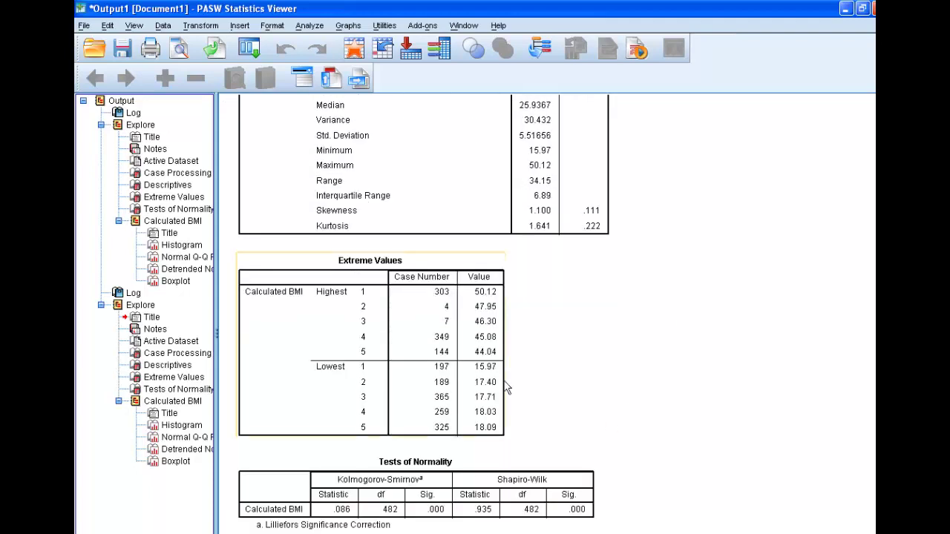
scroll(655, 353, "down", 6)
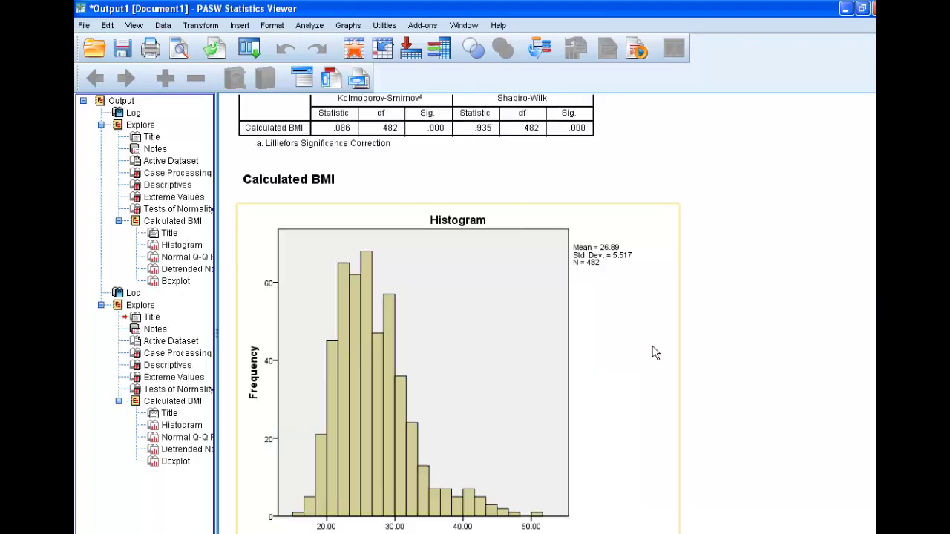
scroll(655, 354, "down", 1)
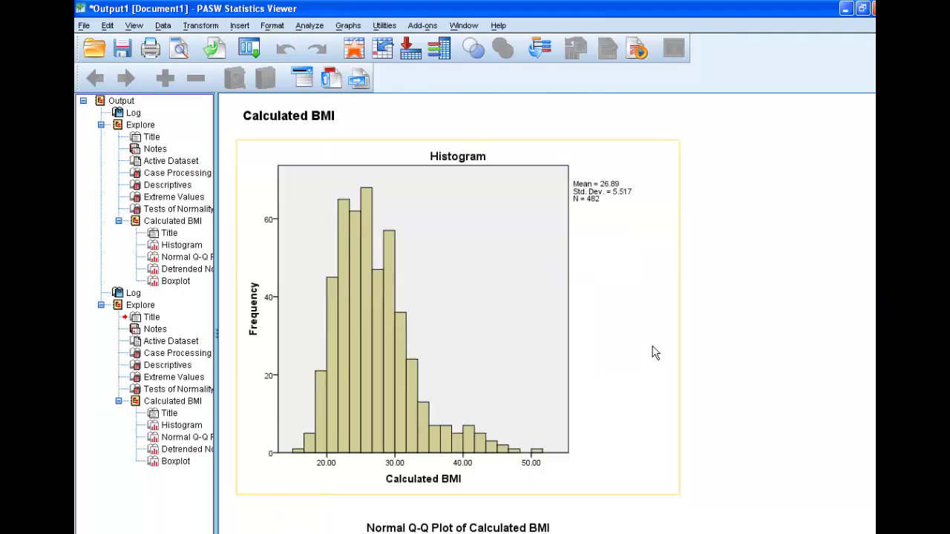
scroll(656, 353, "down", 5)
scroll(655, 353, "up", 5)
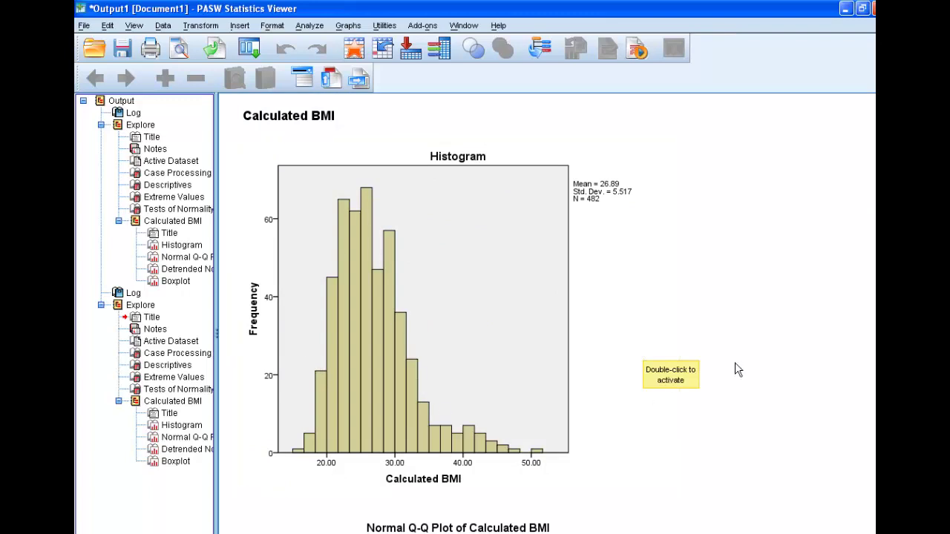
scroll(772, 353, "up", 1)
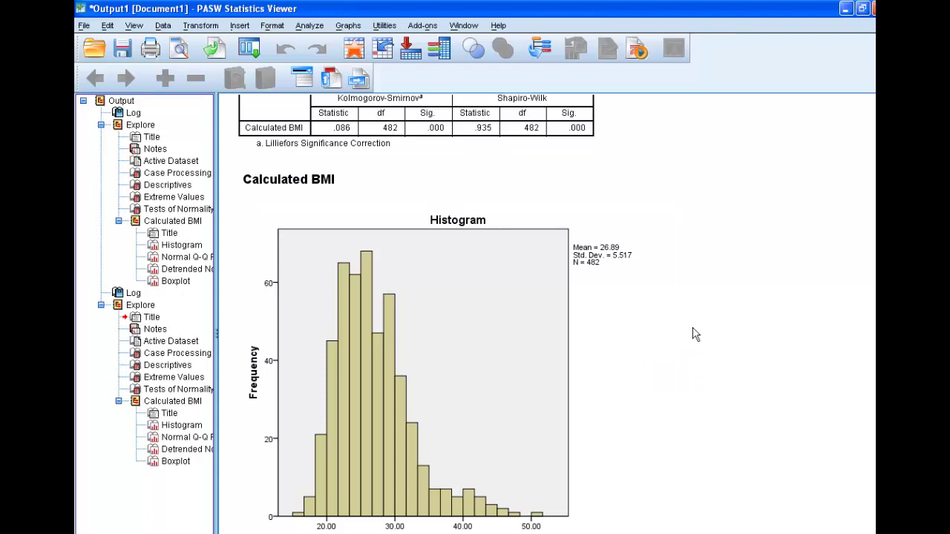
left_click(205, 28)
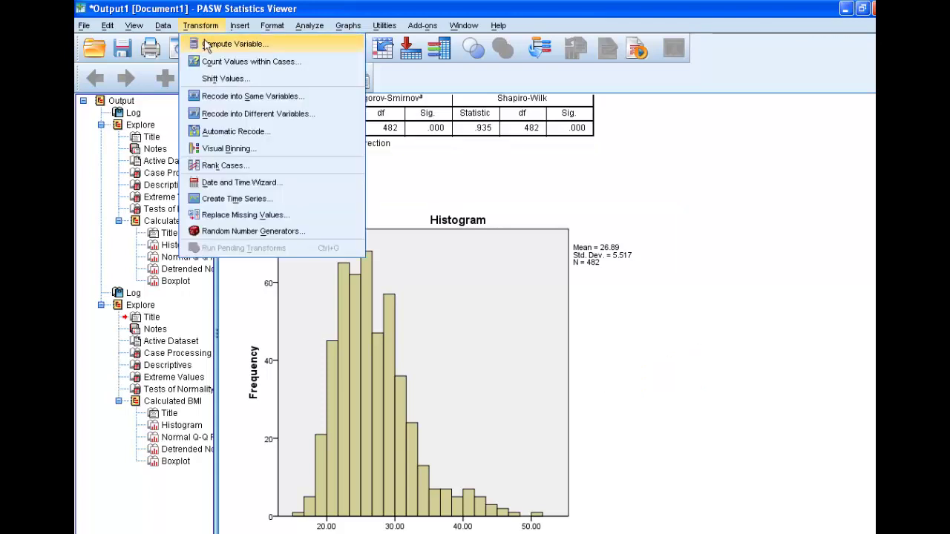
left_click(208, 44)
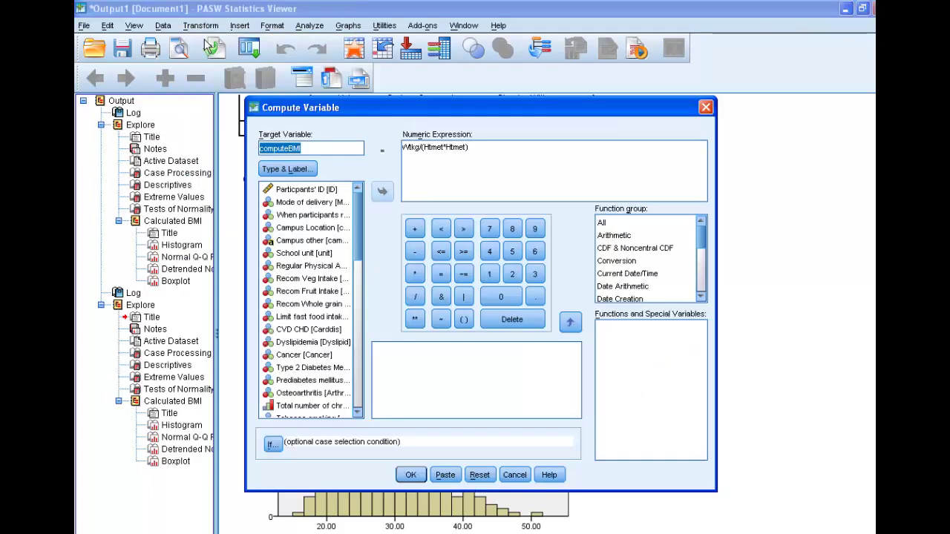
left_click(517, 477)
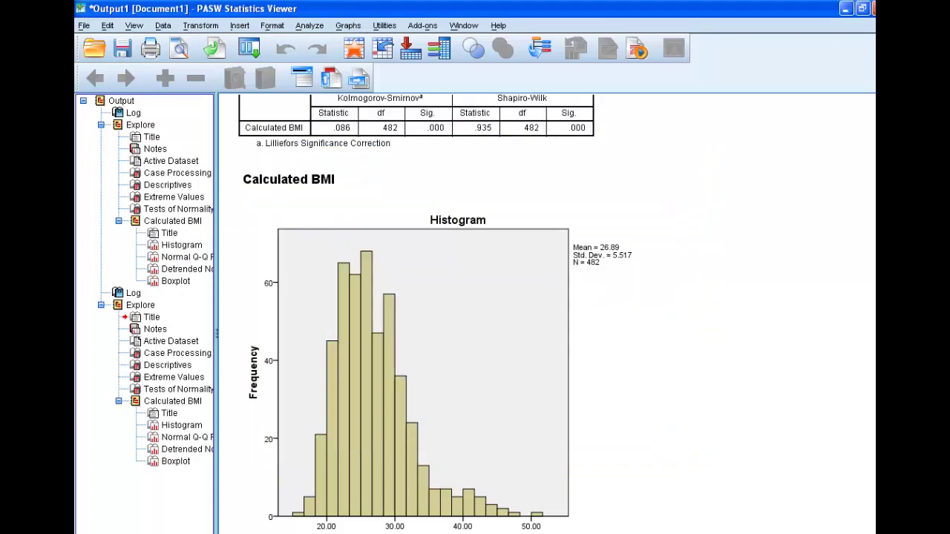